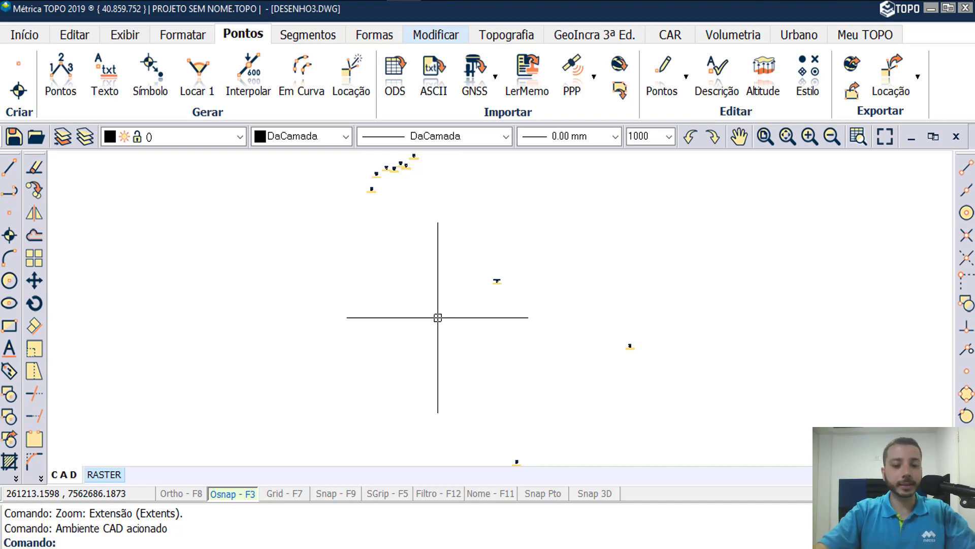
- Begin a boundary polyline at point 01 through the far-right and bottom corners, zooming to points 01–09
{"action": "key", "text": "Return"}
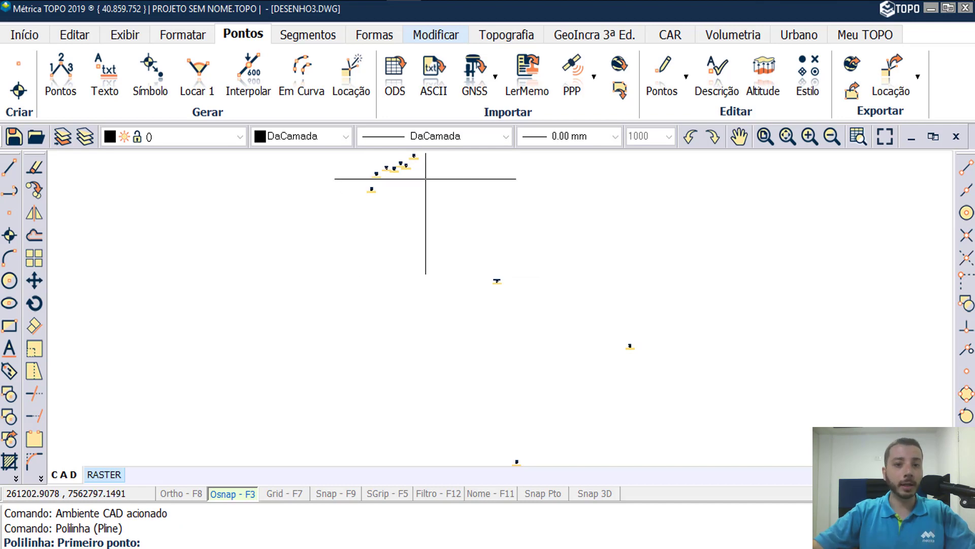
{"action": "left_click", "coordinate": [416, 178]}
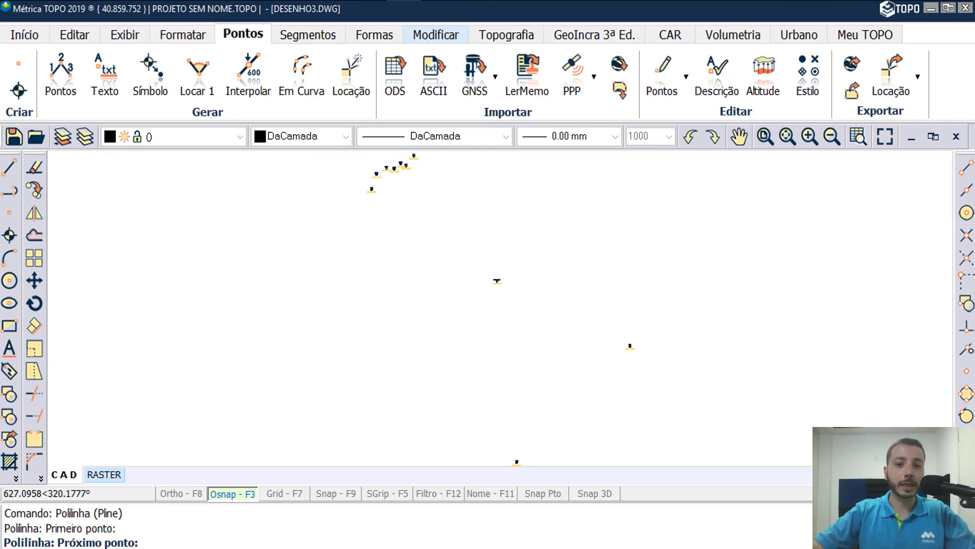
{"action": "left_click", "coordinate": [629, 346]}
{"action": "left_click", "coordinate": [517, 460]}
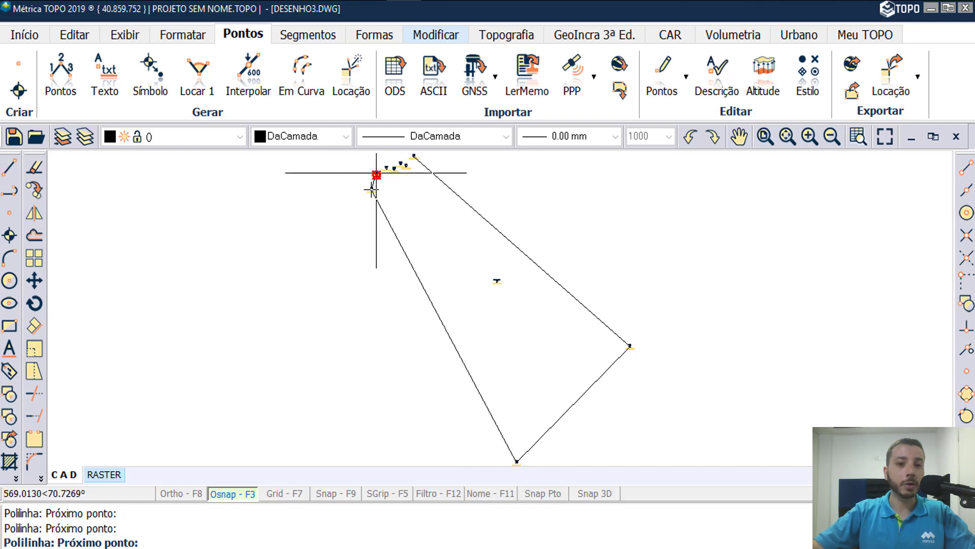
{"action": "scroll", "coordinate": [375, 173], "scroll_direction": "up", "scroll_amount": 3}
{"action": "middle_click_drag", "start_coordinate": [375, 173], "coordinate": [376, 283]}
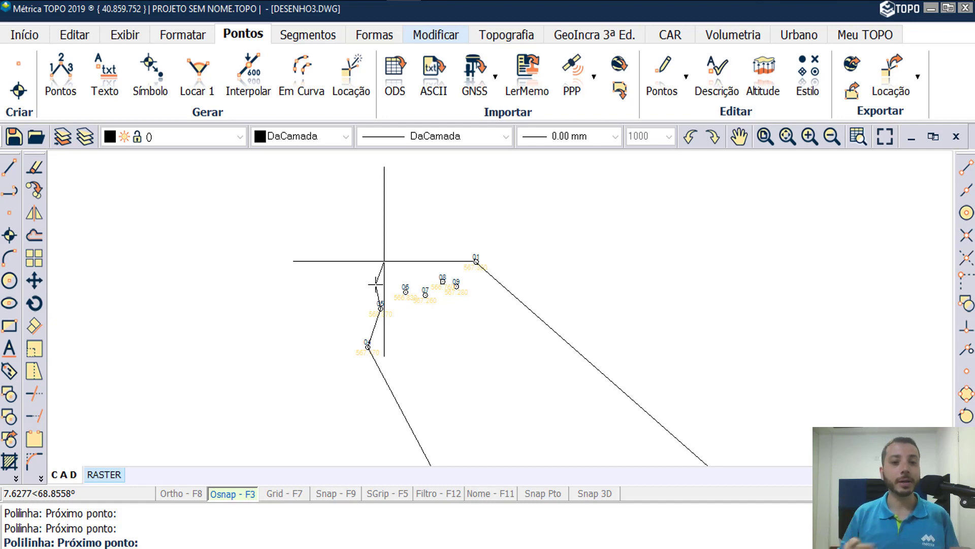
{"action": "scroll", "coordinate": [384, 261], "scroll_direction": "up", "scroll_amount": 3}
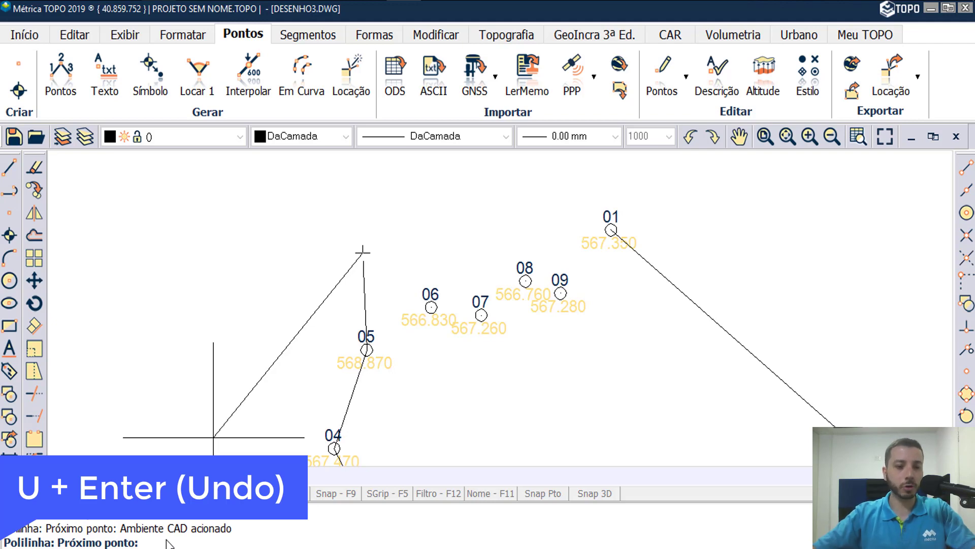
{"action": "type", "text": "u"}
- Undo the stray vertex and continue the polyline through points 06, 07, 08, 09 back to 01
{"action": "key", "text": "Return"}
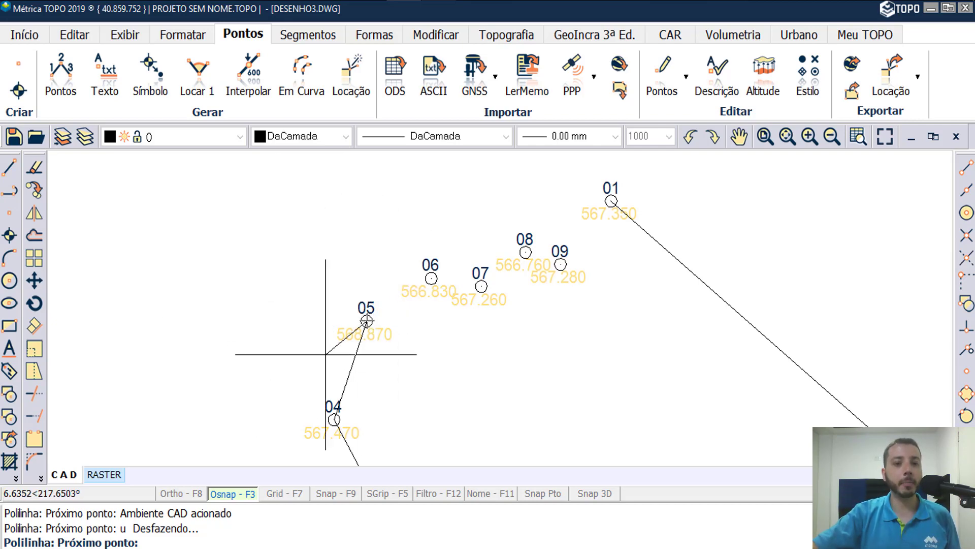
{"action": "left_click", "coordinate": [431, 279]}
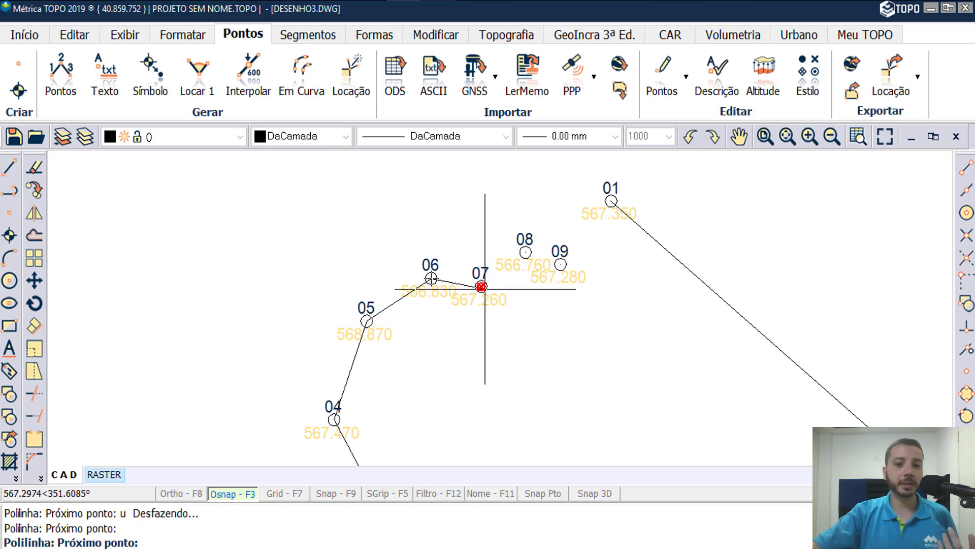
{"action": "left_click", "coordinate": [481, 286]}
{"action": "left_click", "coordinate": [526, 252]}
{"action": "left_click", "coordinate": [561, 264]}
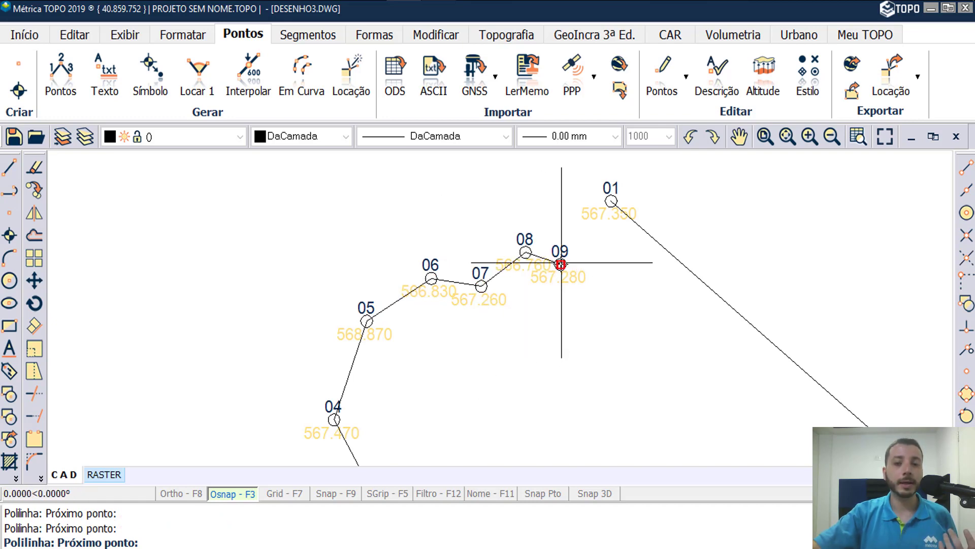
{"action": "left_click", "coordinate": [611, 201]}
{"action": "key", "text": "Escape"}
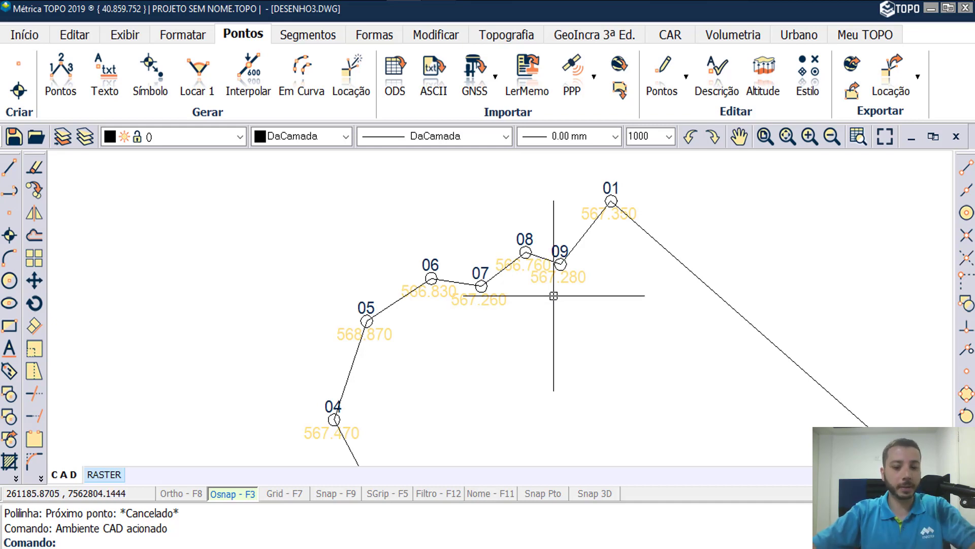
{"action": "type", "text": "u"}
{"action": "key", "text": "Return"}
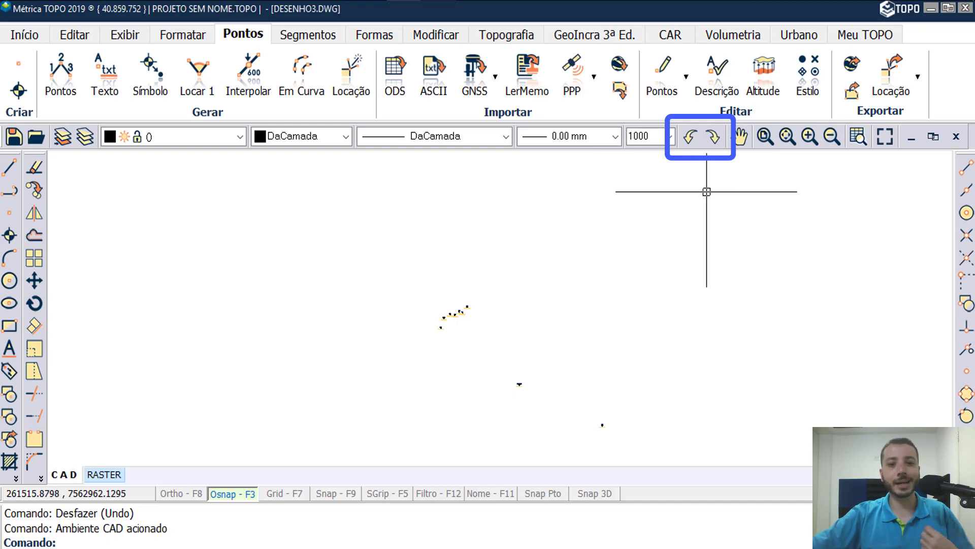
{"action": "left_click", "coordinate": [714, 139]}
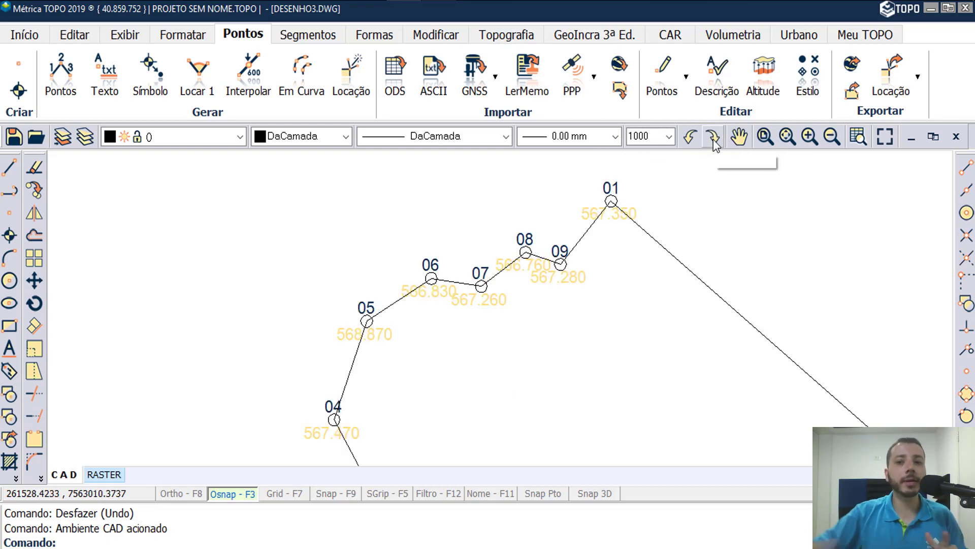
{"action": "left_click", "coordinate": [692, 138]}
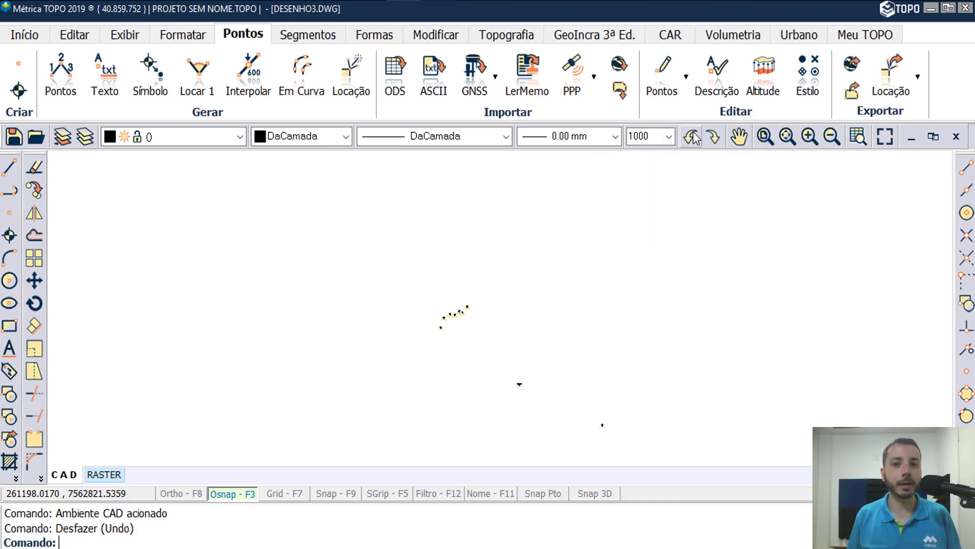
{"action": "key", "text": "ctrl+r"}
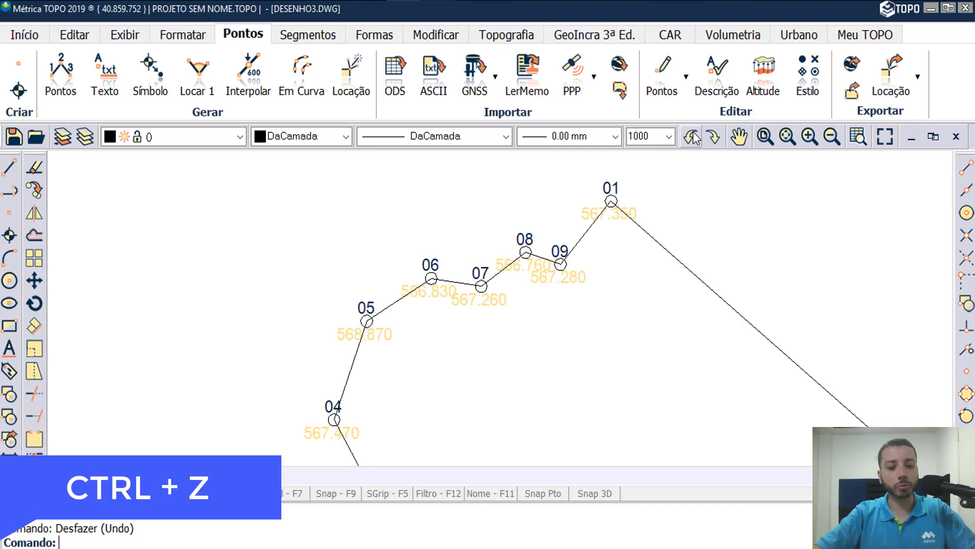
{"action": "key", "text": "ctrl+z"}
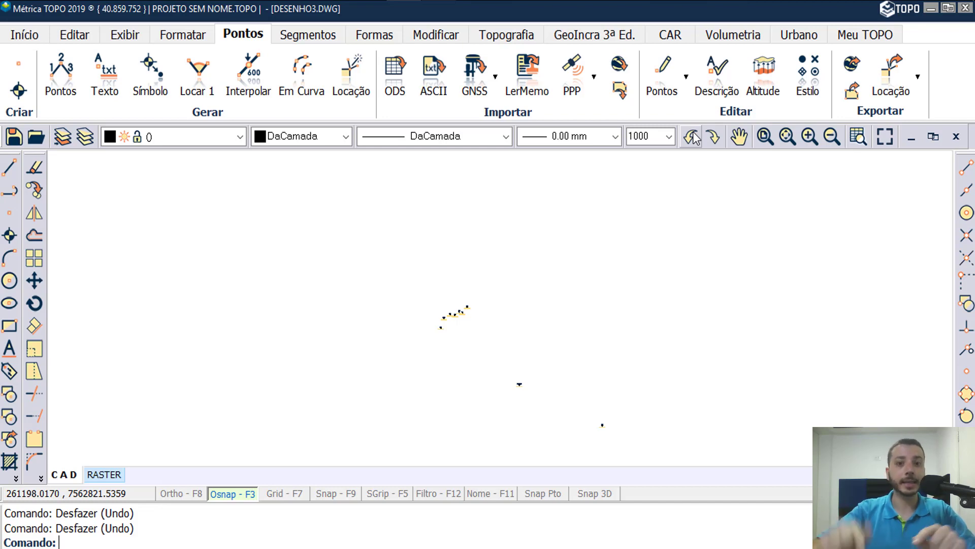
{"action": "left_click", "coordinate": [691, 137]}
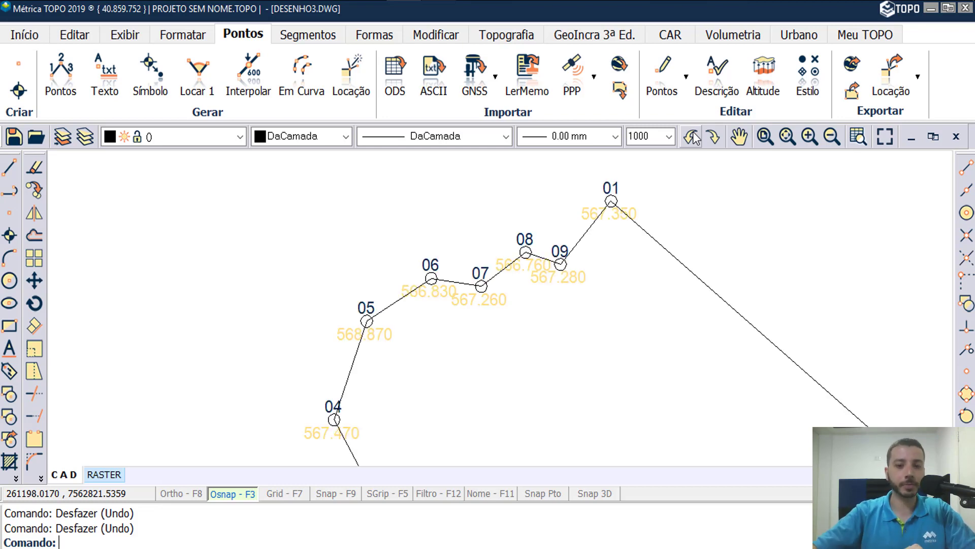
{"action": "scroll", "coordinate": [688, 291], "scroll_direction": "down", "scroll_amount": 2}
{"action": "scroll", "coordinate": [703, 373], "scroll_direction": "down", "scroll_amount": 2}
{"action": "middle_click_drag", "start_coordinate": [702, 373], "coordinate": [471, 274]}
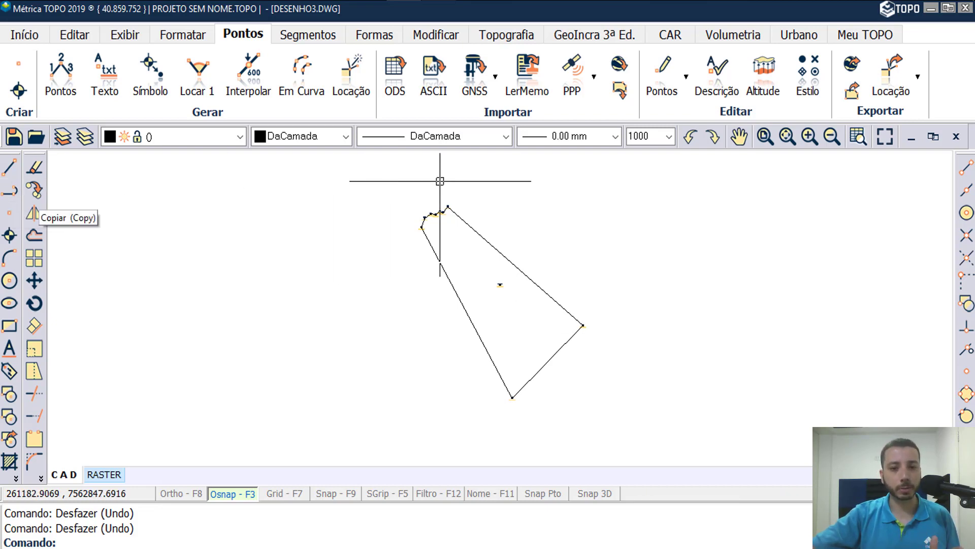
- Window-select the whole boundary polygon with its survey points (11 objects) and copy it with Ctrl+C
{"action": "left_click", "coordinate": [350, 182]}
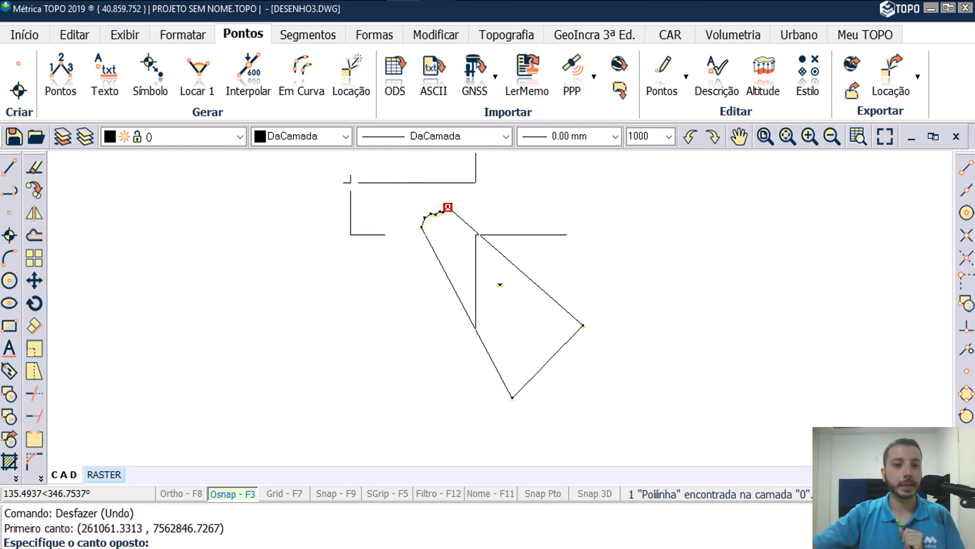
{"action": "left_click", "coordinate": [509, 240]}
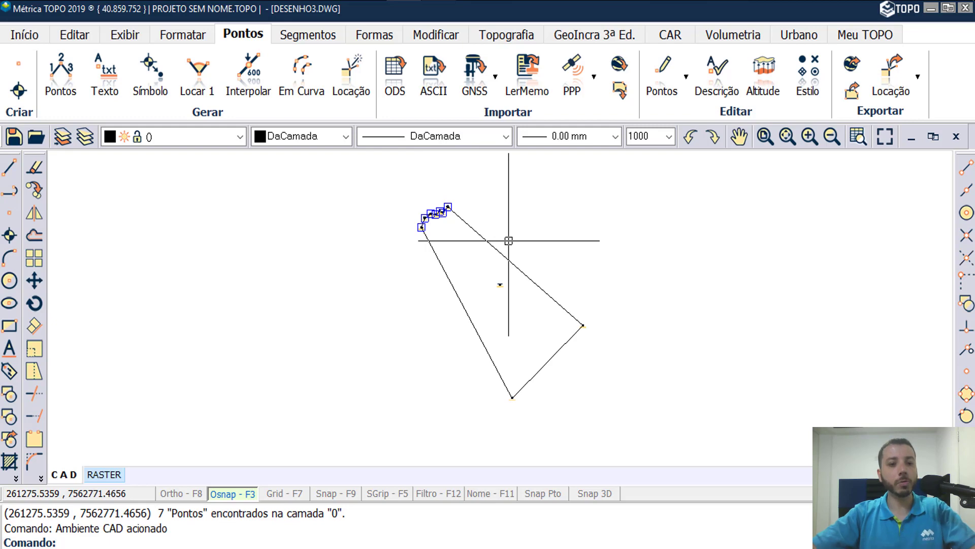
{"action": "key", "text": "Escape"}
{"action": "left_click", "coordinate": [662, 440]}
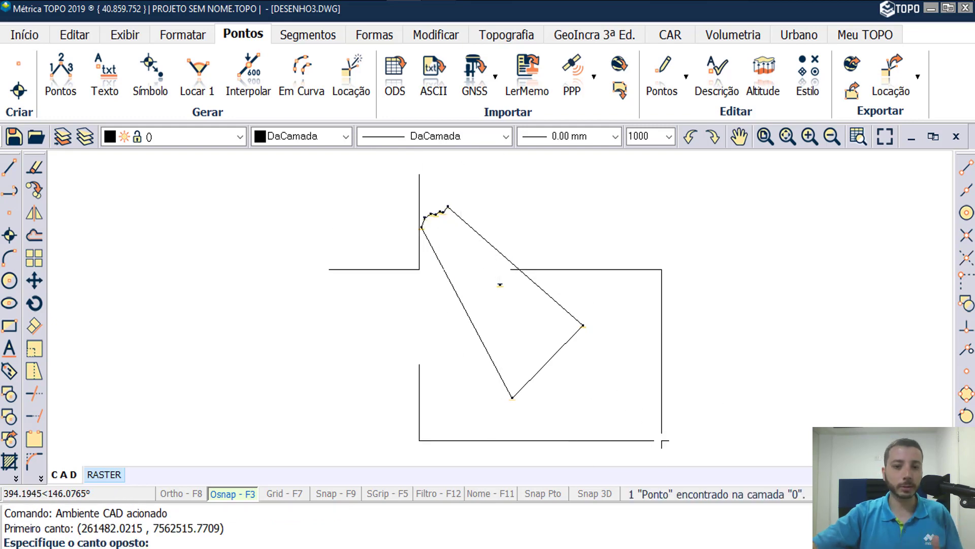
{"action": "left_click", "coordinate": [369, 167]}
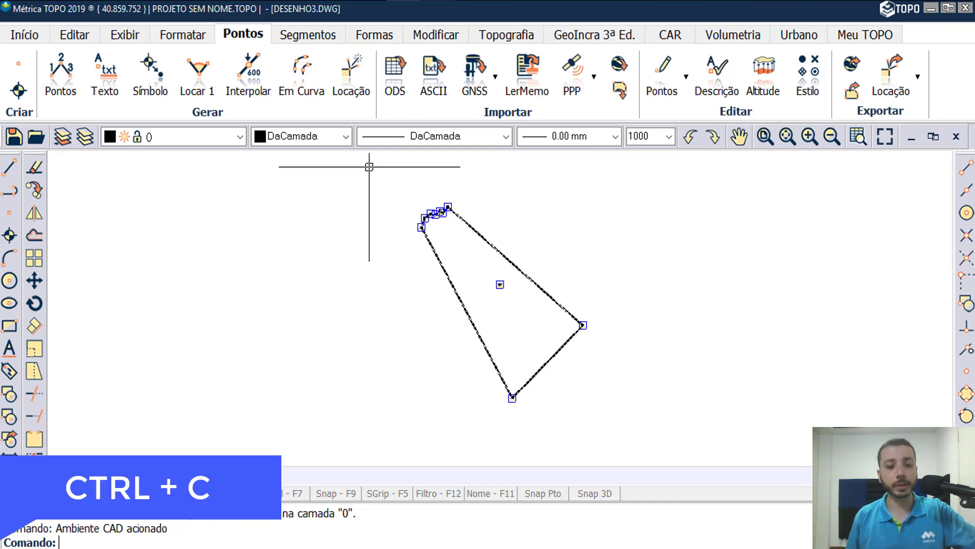
{"action": "key", "text": "ctrl+c"}
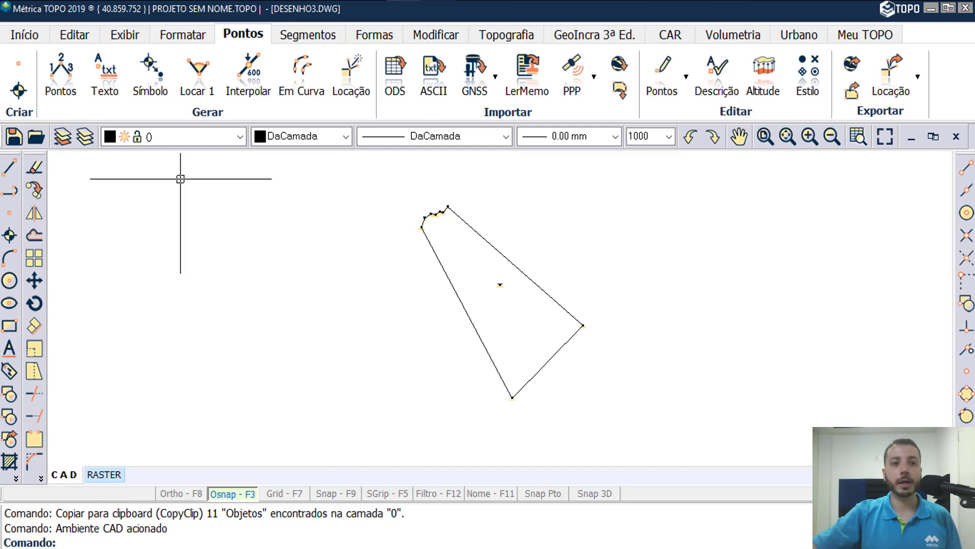
- Duplicate the boundary polygon with Copiar, placing copies to the right and left of the original
{"action": "left_click", "coordinate": [33, 196]}
{"action": "left_click", "coordinate": [343, 179]}
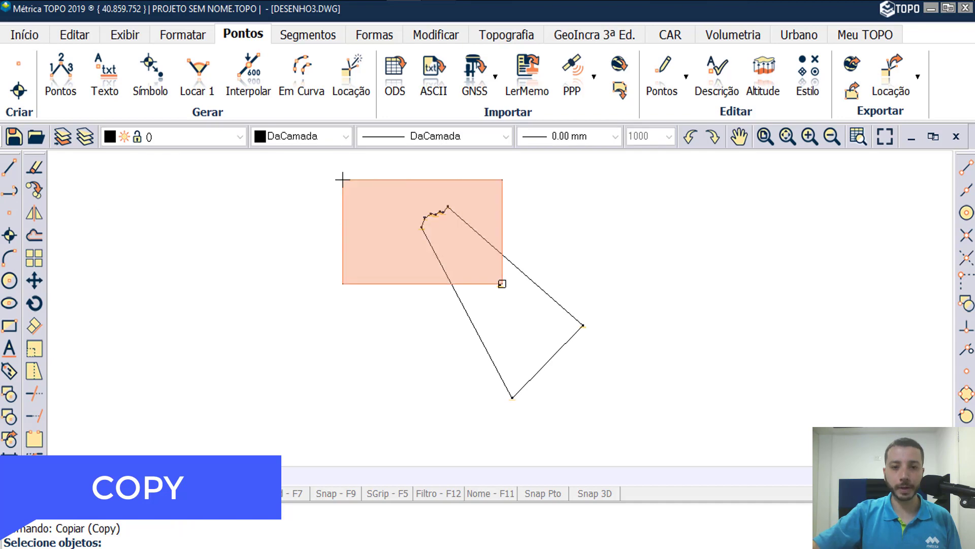
{"action": "left_click", "coordinate": [683, 429]}
{"action": "key", "text": "Return"}
{"action": "left_click", "coordinate": [348, 321]}
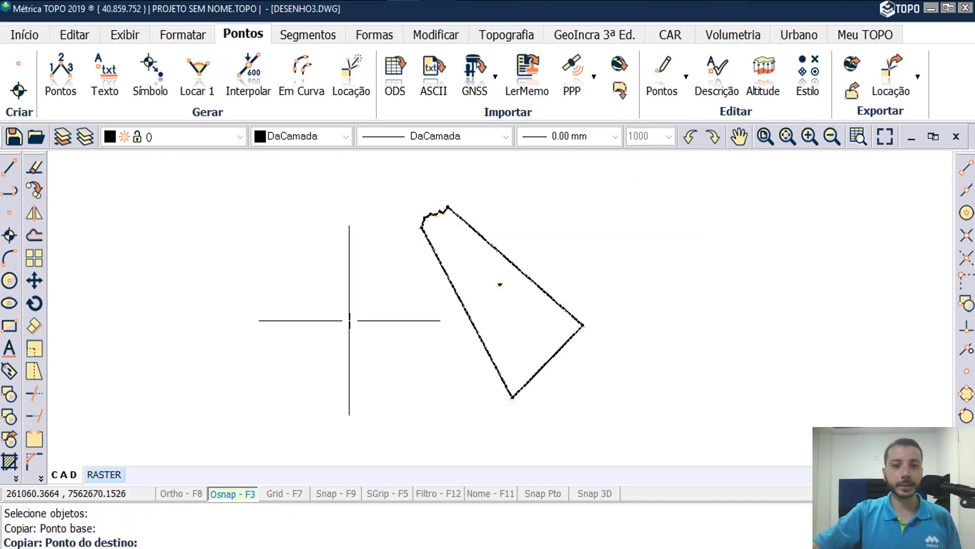
{"action": "left_click", "coordinate": [479, 315]}
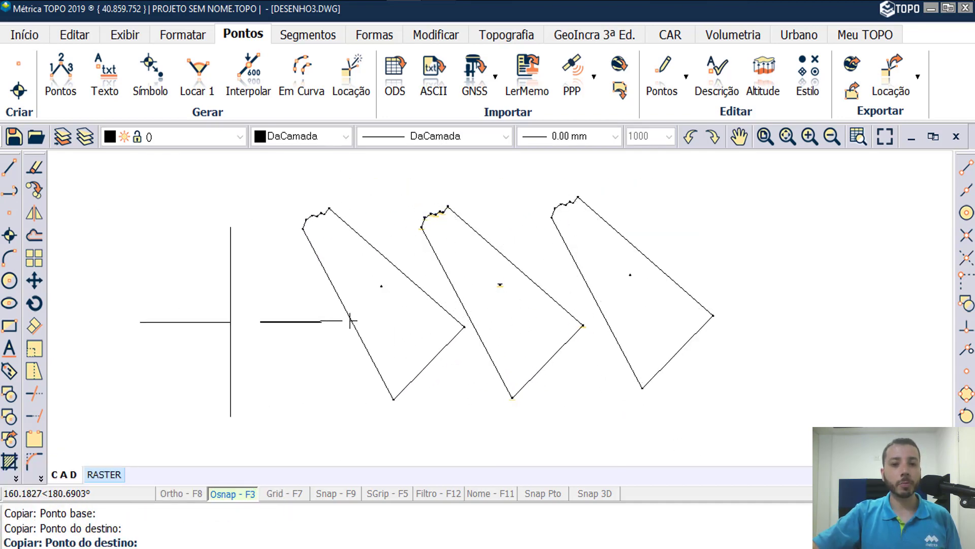
{"action": "left_click", "coordinate": [191, 320]}
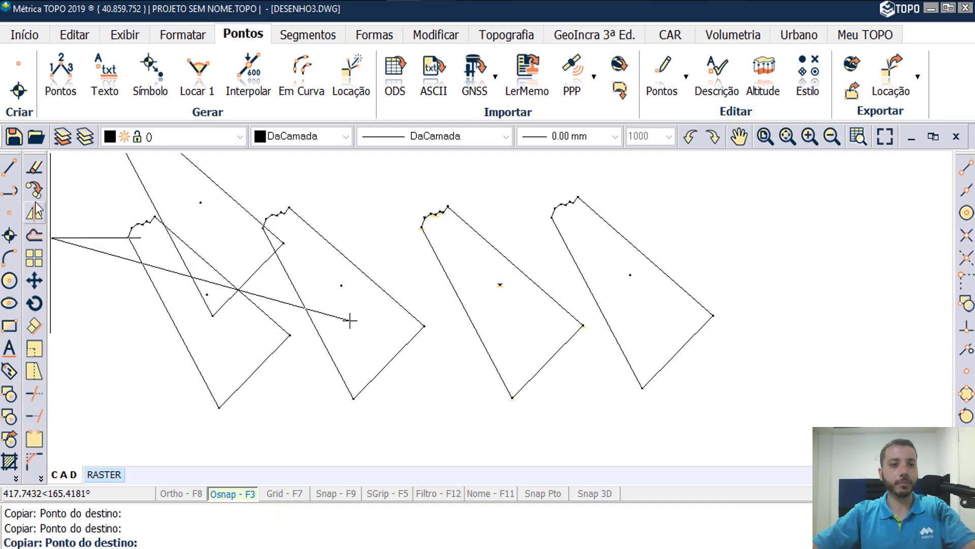
- Copy the rightmost polygon copy to the clipboard
{"action": "key", "text": "Escape"}
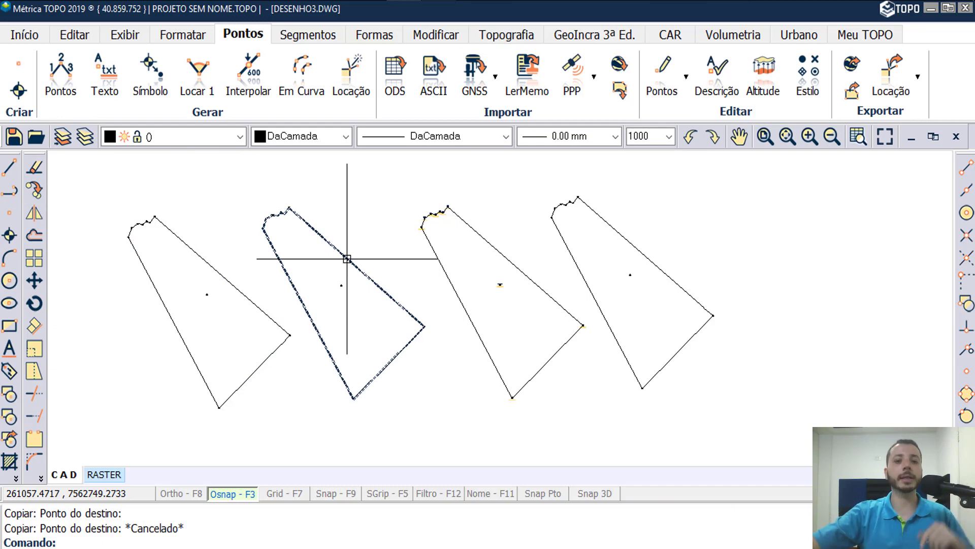
{"action": "left_click_drag", "start_coordinate": [535, 189], "coordinate": [783, 403]}
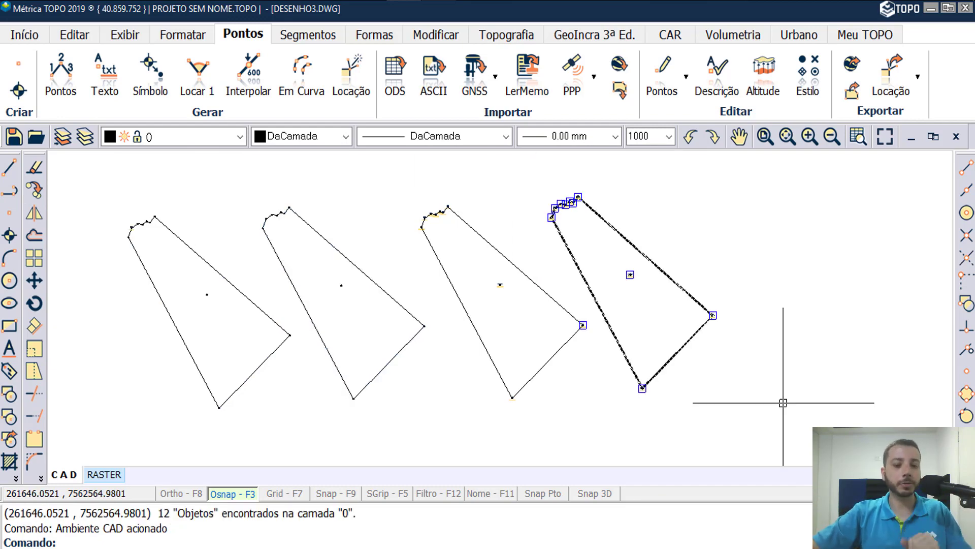
{"action": "key", "text": "ctrl+c"}
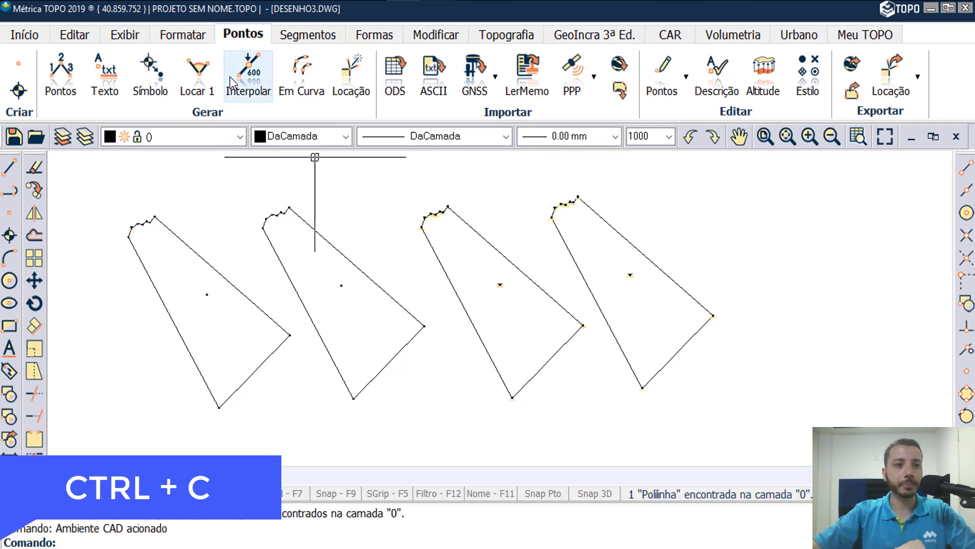
- Create new drawing DESENHO4 from the Início tab and paste the copied boundary into it
{"action": "left_click", "coordinate": [24, 36]}
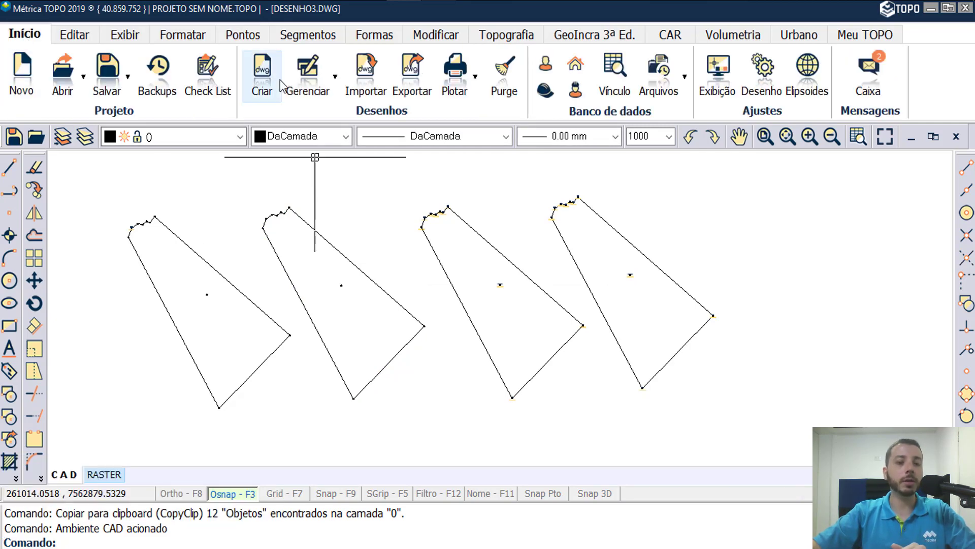
{"action": "left_click", "coordinate": [269, 93]}
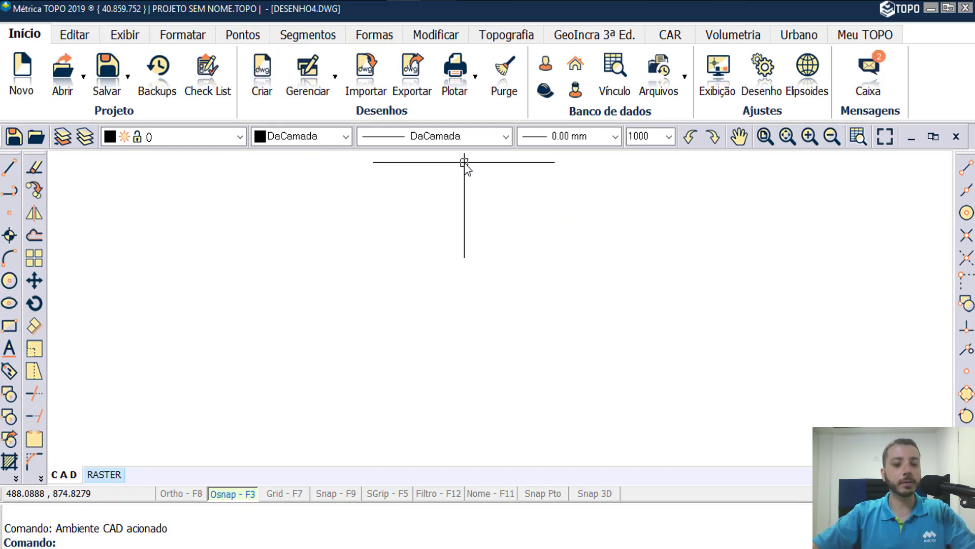
{"action": "key", "text": "ctrl+v"}
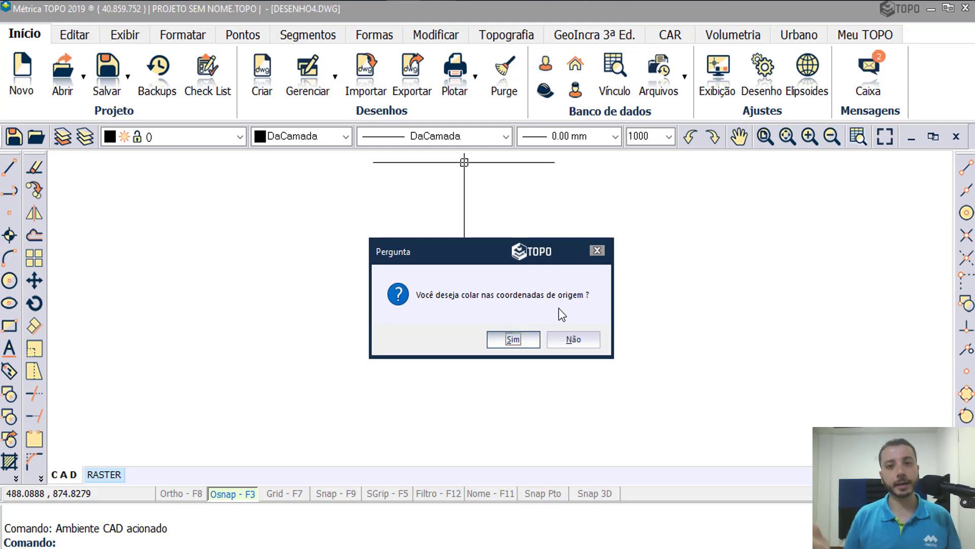
- Answer Sim to paste the boundary into DESENHO4 at its original coordinates, then adjust the view
{"action": "left_click", "coordinate": [514, 339]}
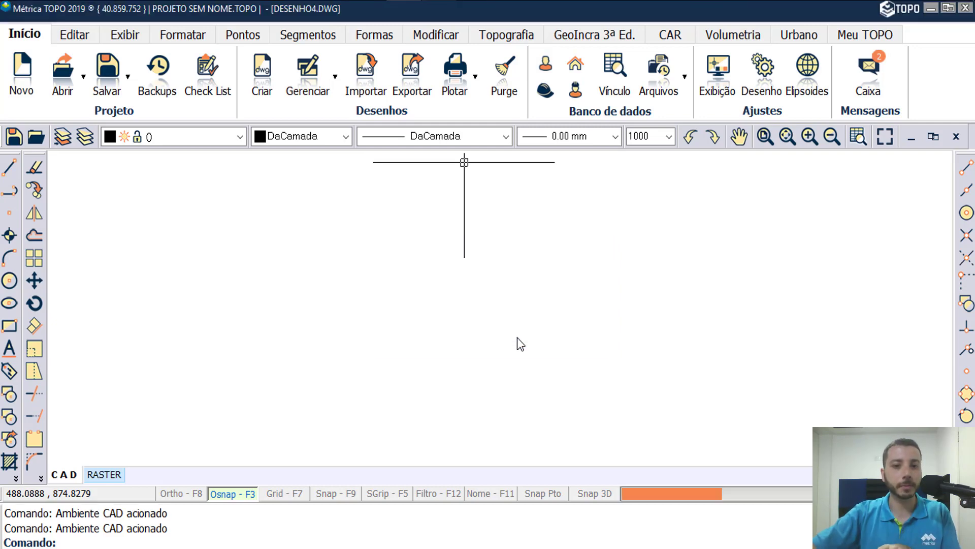
{"action": "scroll", "coordinate": [517, 336], "scroll_direction": "down", "scroll_amount": 2}
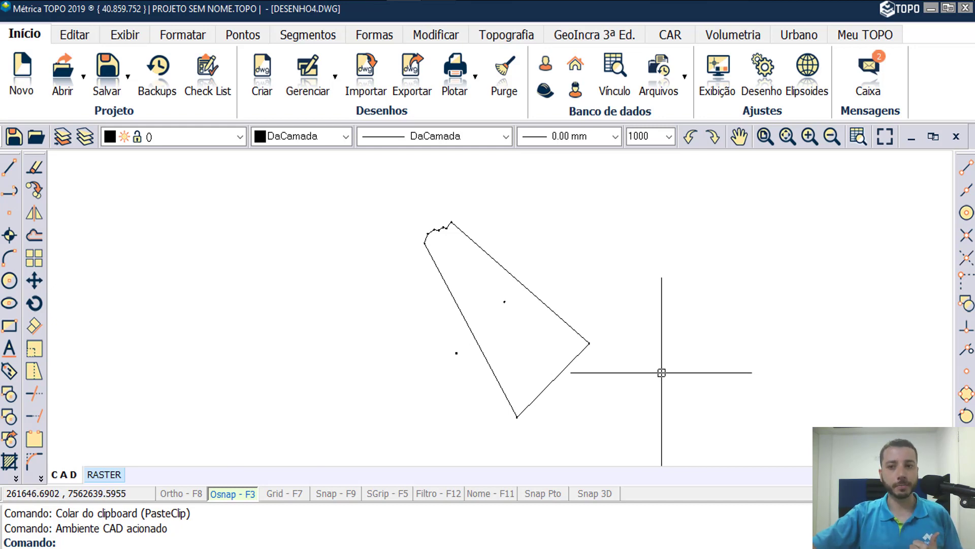
{"action": "middle_click_drag", "start_coordinate": [549, 405], "coordinate": [569, 374]}
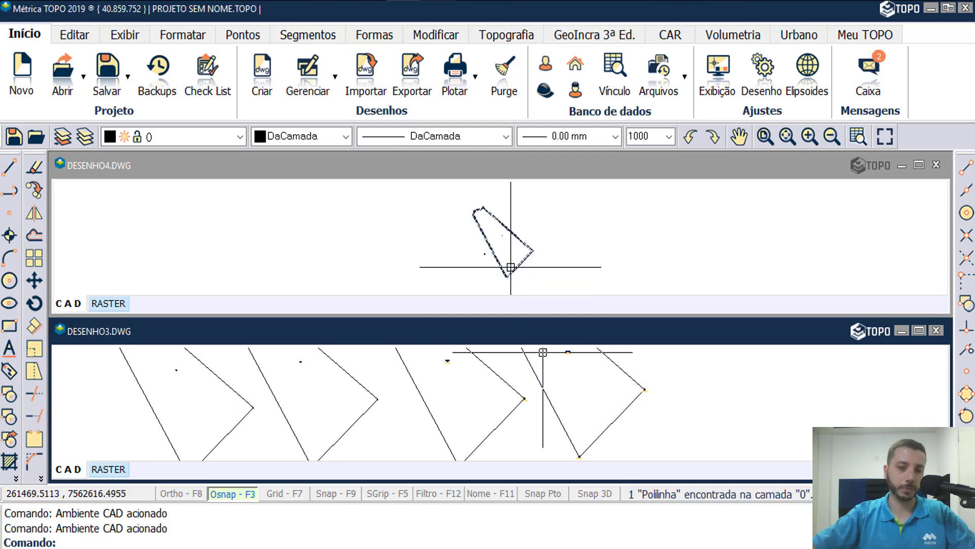
- Zoom out in DESENHO3 and cut the two leftmost boundary polylines (19 objects) with Ctrl+X
{"action": "scroll", "coordinate": [543, 277], "scroll_direction": "down", "scroll_amount": 2}
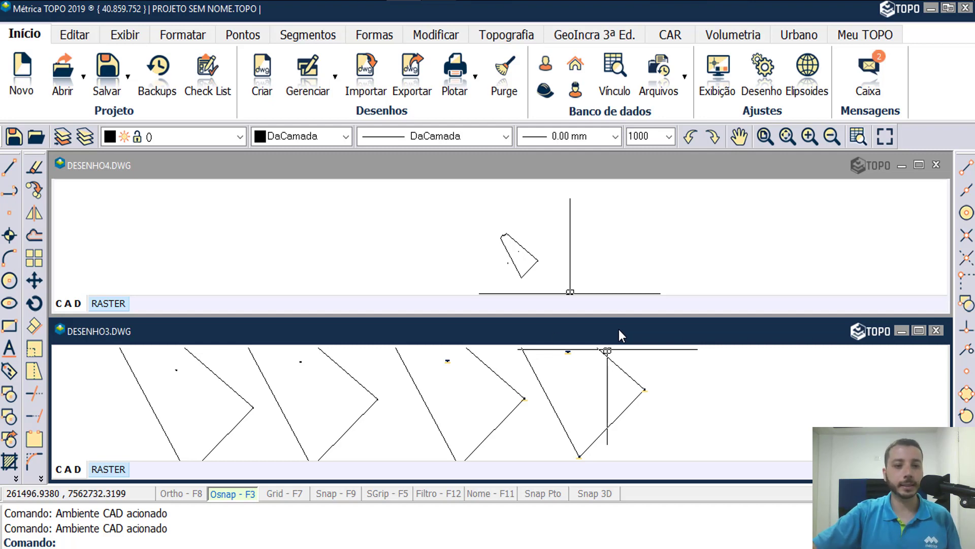
{"action": "scroll", "coordinate": [236, 388], "scroll_direction": "down", "scroll_amount": 1}
{"action": "scroll", "coordinate": [229, 413], "scroll_direction": "down", "scroll_amount": 2}
{"action": "scroll", "coordinate": [231, 425], "scroll_direction": "down", "scroll_amount": 2}
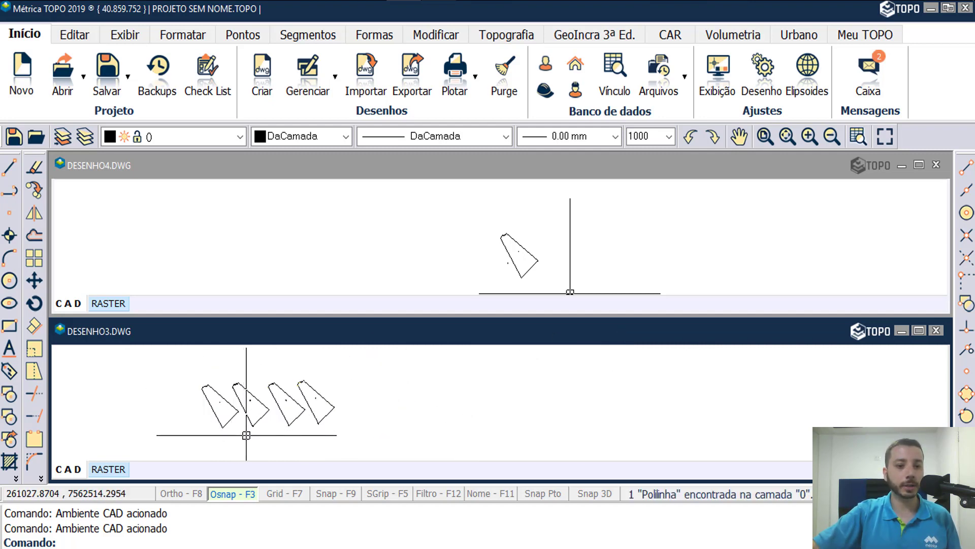
{"action": "left_click", "coordinate": [246, 433]}
{"action": "left_click", "coordinate": [187, 379]}
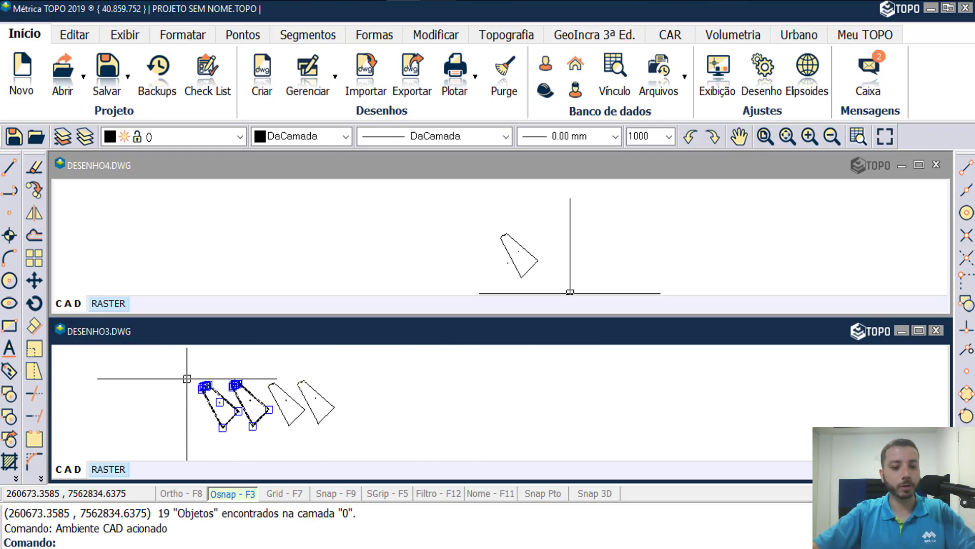
{"action": "key", "text": "ctrl+x"}
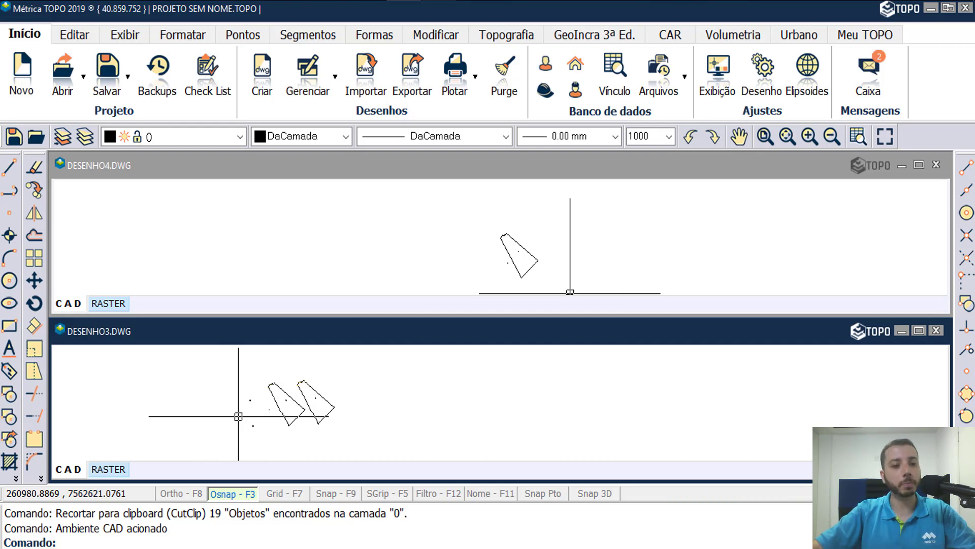
- Create new drawing DESENHO5 and paste the two cut boundaries at their original coordinates
{"action": "left_click", "coordinate": [399, 179]}
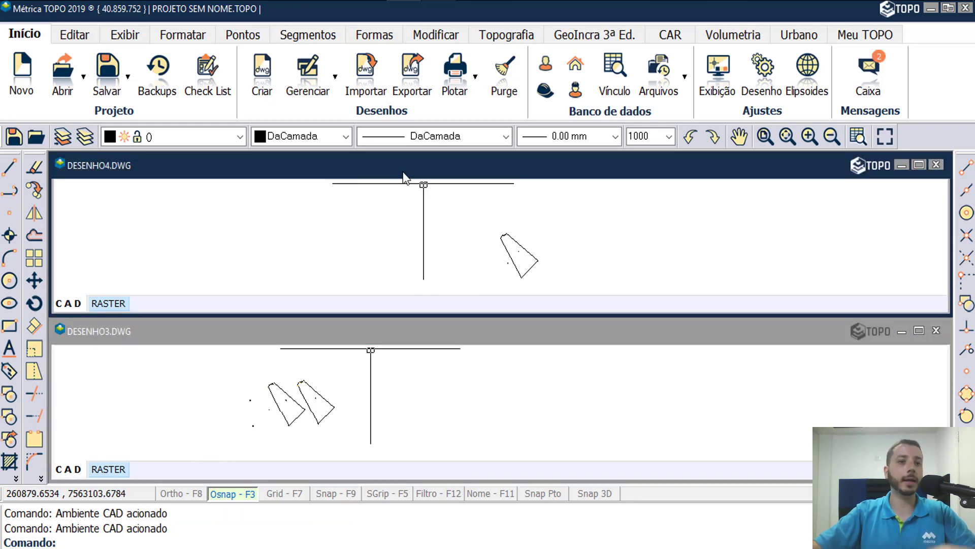
{"action": "left_click", "coordinate": [269, 73]}
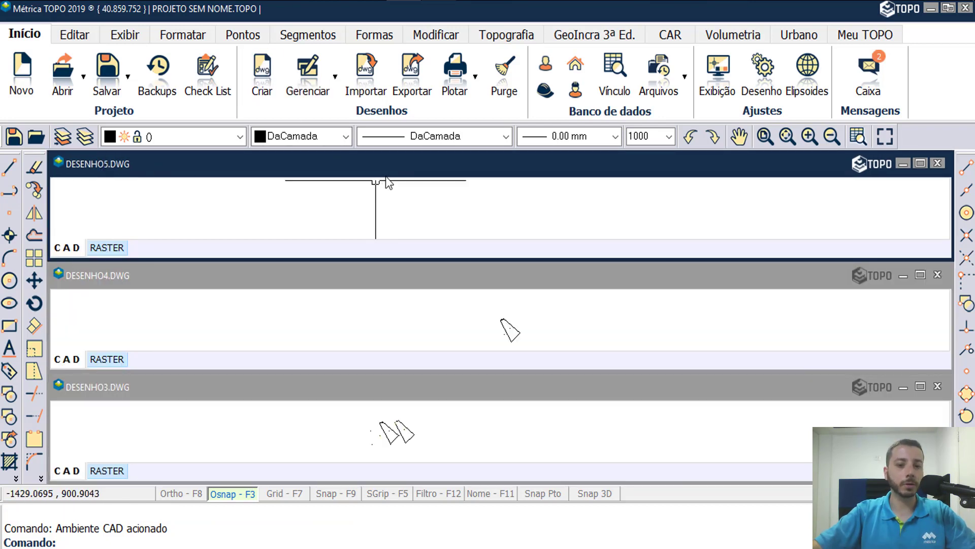
{"action": "key", "text": "ctrl+v"}
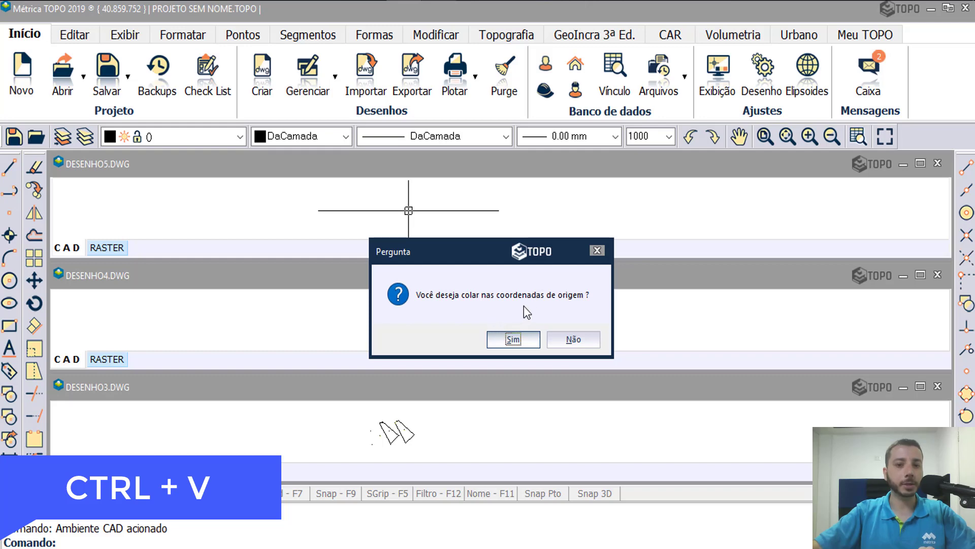
{"action": "left_click", "coordinate": [513, 339]}
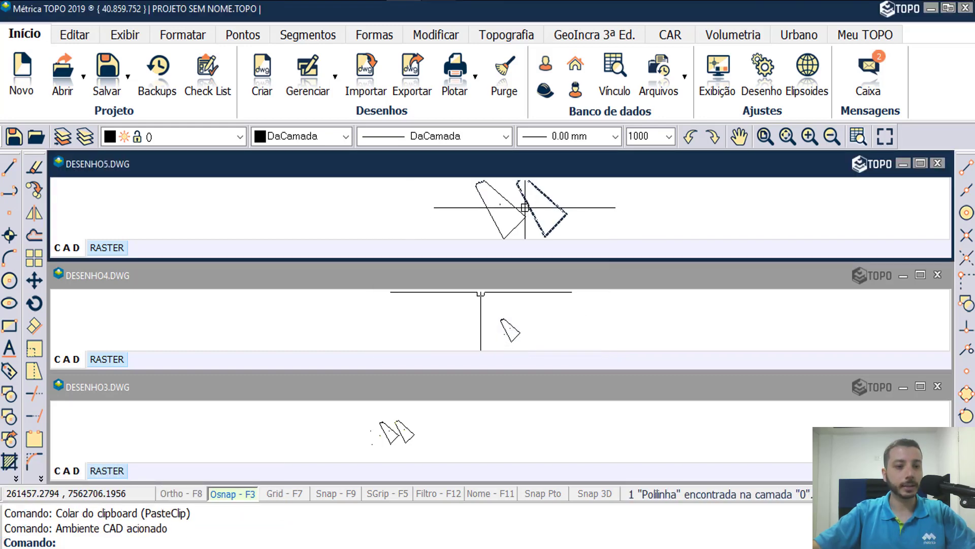
{"action": "left_click", "coordinate": [112, 496]}
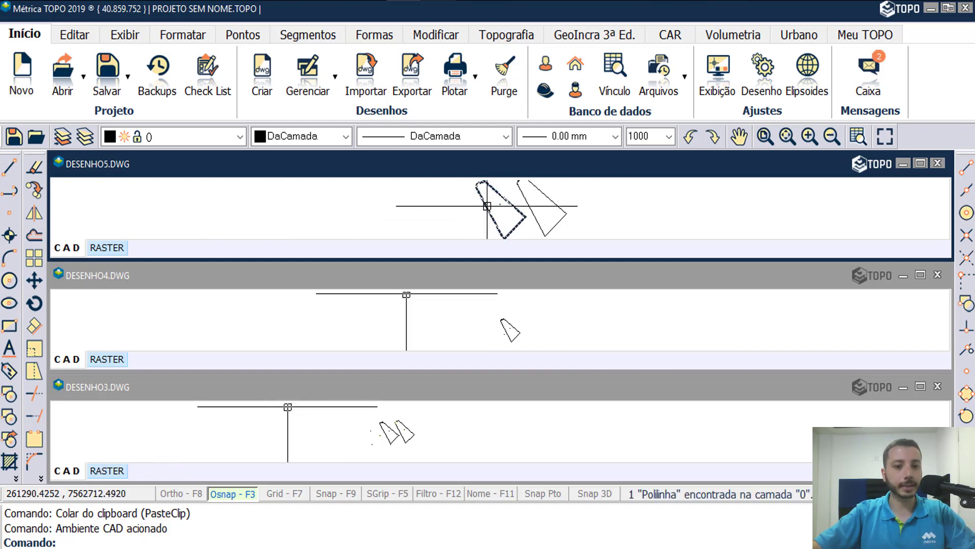
- Paste the cut boundaries into DESENHO4 at insertion point 229615.174, 7484320.314, then maximize DESENHO4
{"action": "left_click", "coordinate": [430, 283]}
{"action": "key", "text": "ctrl+v"}
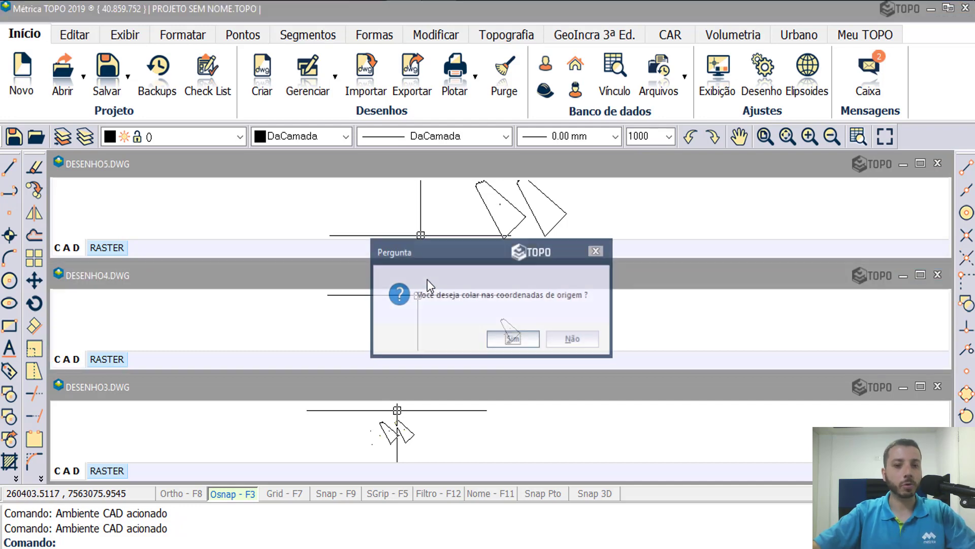
{"action": "left_click", "coordinate": [578, 342]}
{"action": "type", "text": "229615.174,7484320."}
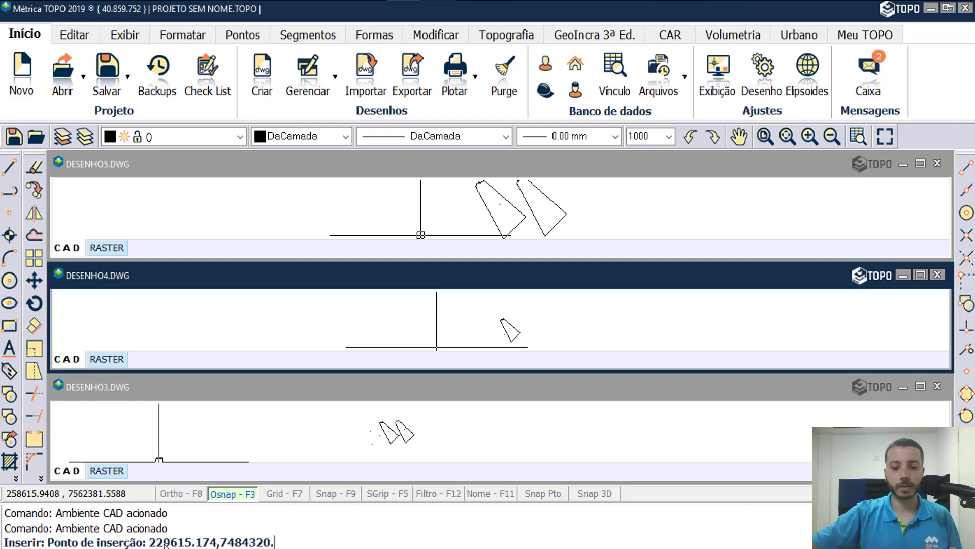
{"action": "type", "text": "314"}
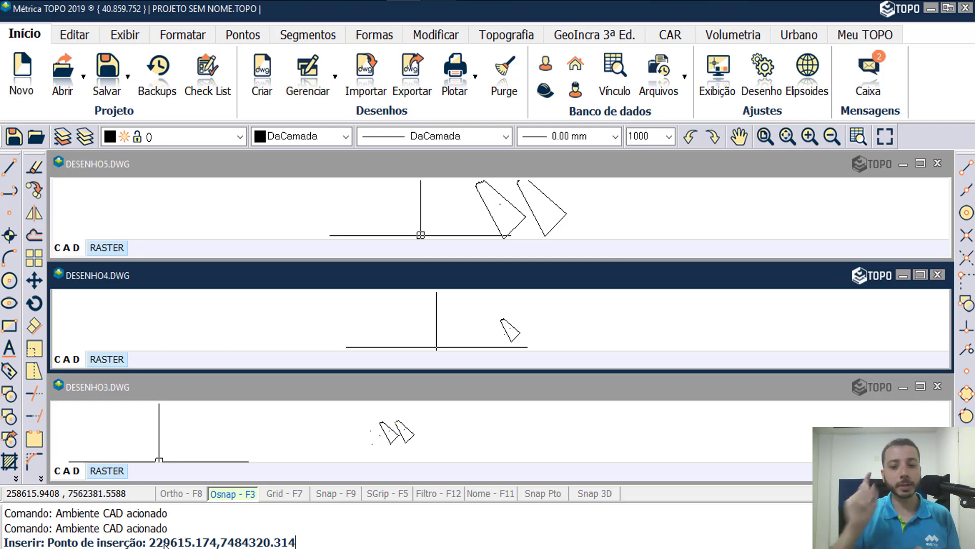
{"action": "key", "text": "Return"}
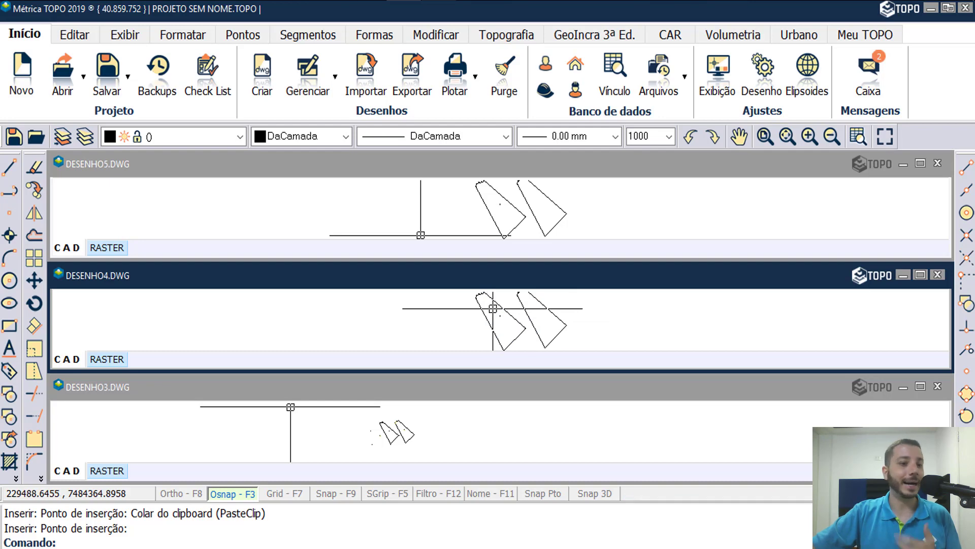
{"action": "left_click", "coordinate": [920, 275]}
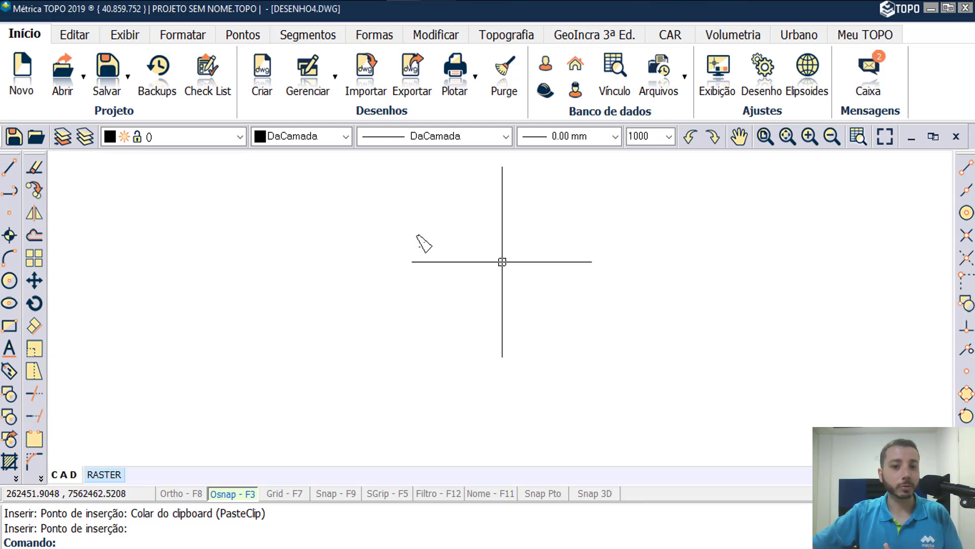
- Zoom DESENHO4 to Extensão so the original and the two cut boundaries all show
{"action": "middle_click_drag", "start_coordinate": [493, 289], "coordinate": [509, 218]}
{"action": "scroll", "coordinate": [533, 295], "scroll_direction": "down", "scroll_amount": 2}
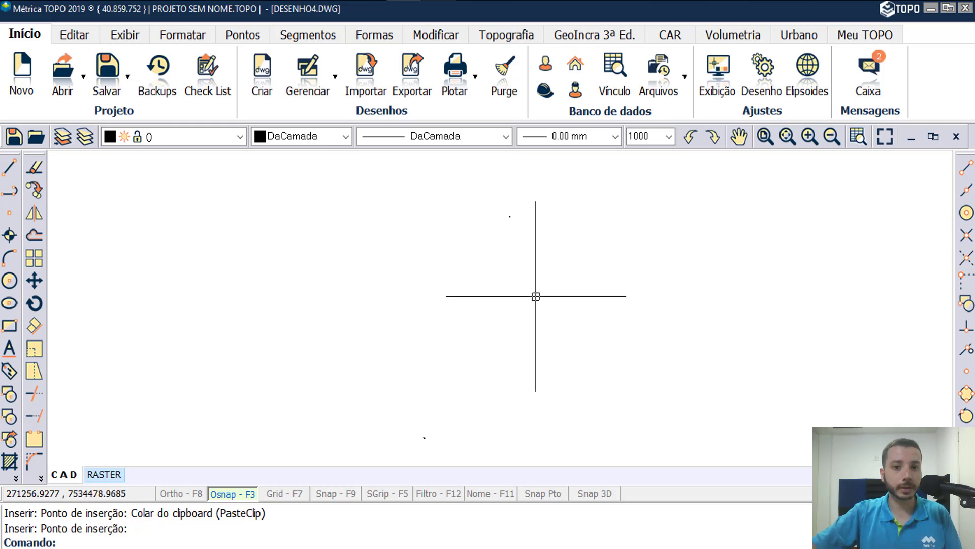
{"action": "scroll", "coordinate": [535, 298], "scroll_direction": "down", "scroll_amount": 2}
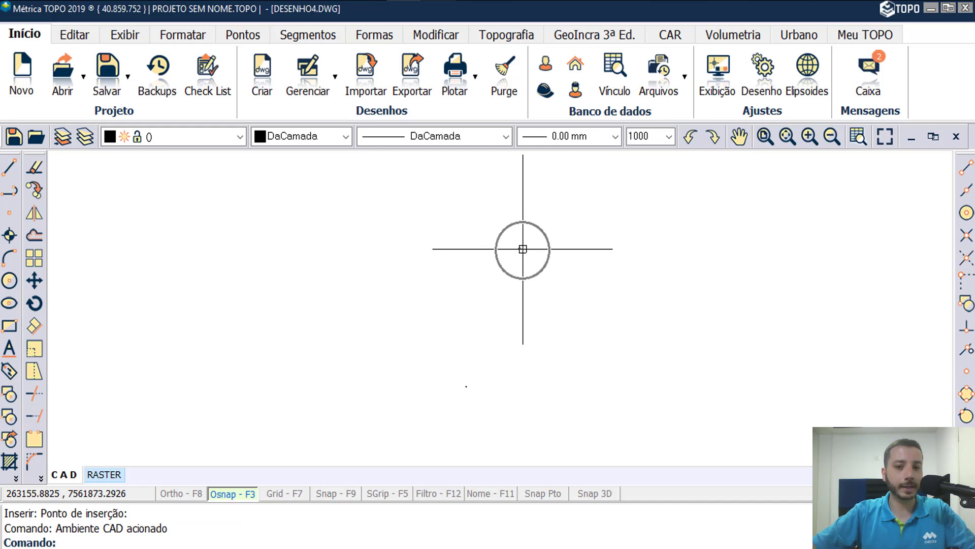
{"action": "middle_click", "coordinate": [503, 357]}
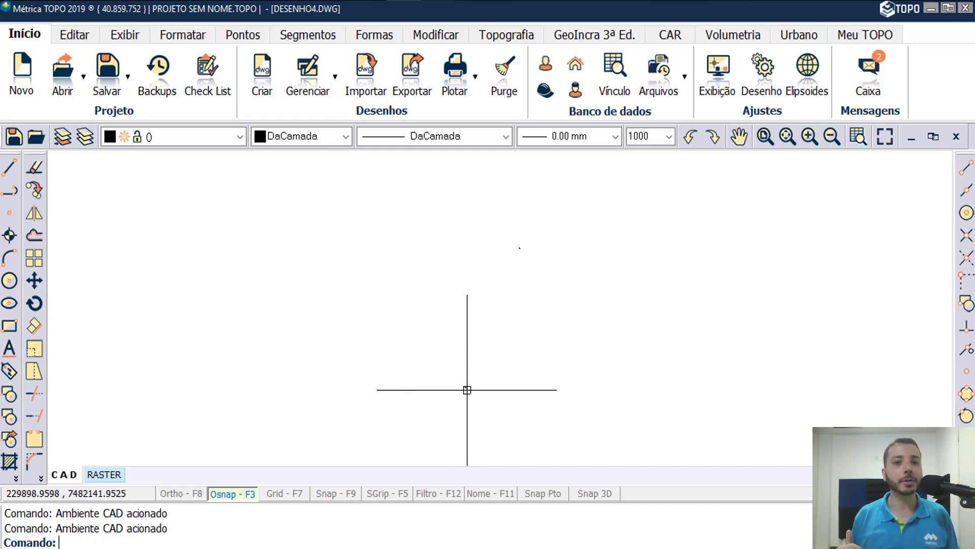
{"action": "left_click", "coordinate": [124, 35]}
{"action": "left_click", "coordinate": [161, 84]}
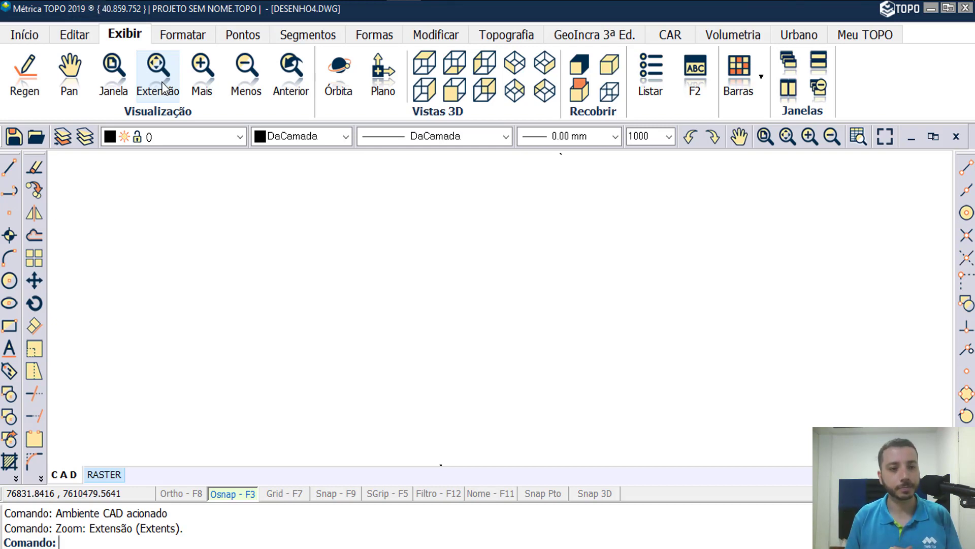
- Zoom DESENHO4 with a Janela window around the two pasted boundary polygons
{"action": "left_click", "coordinate": [113, 71]}
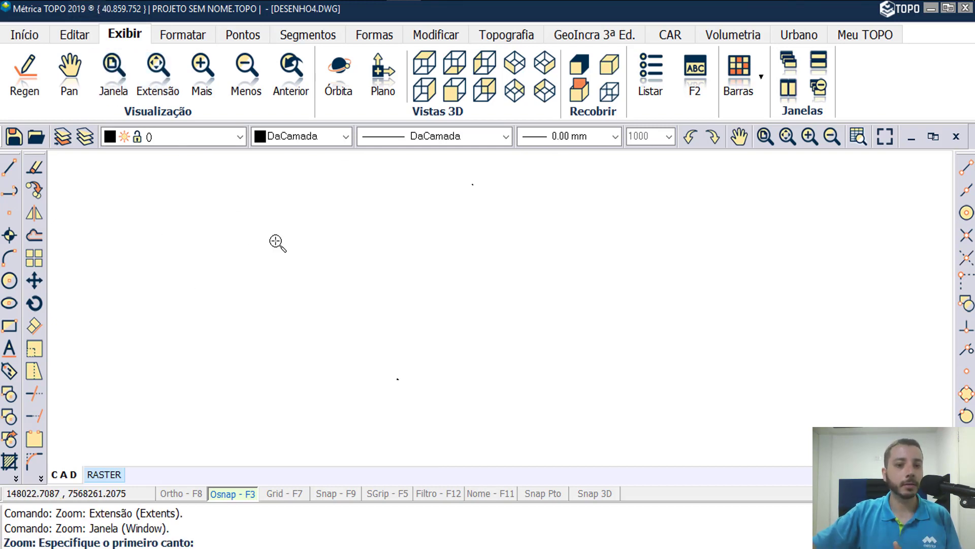
{"action": "left_click", "coordinate": [391, 376]}
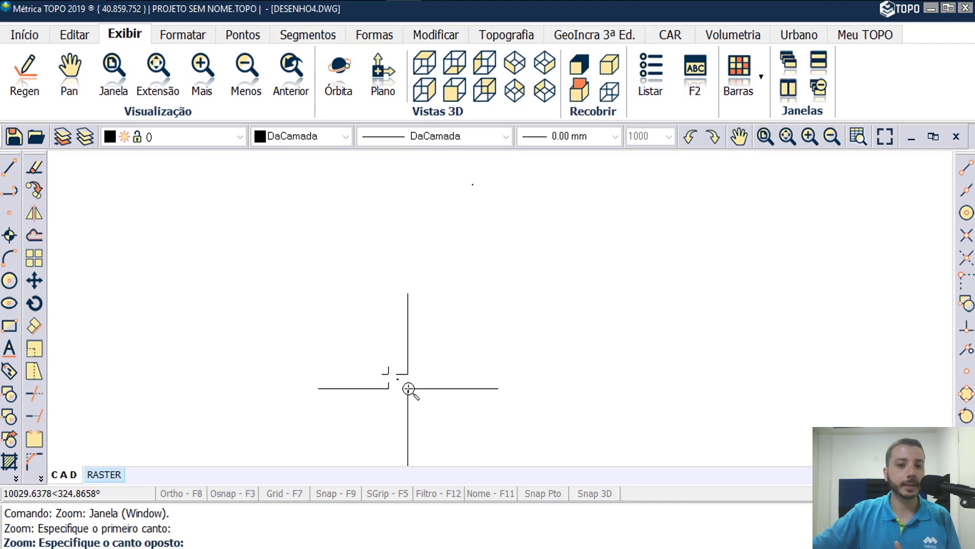
{"action": "left_click", "coordinate": [403, 384]}
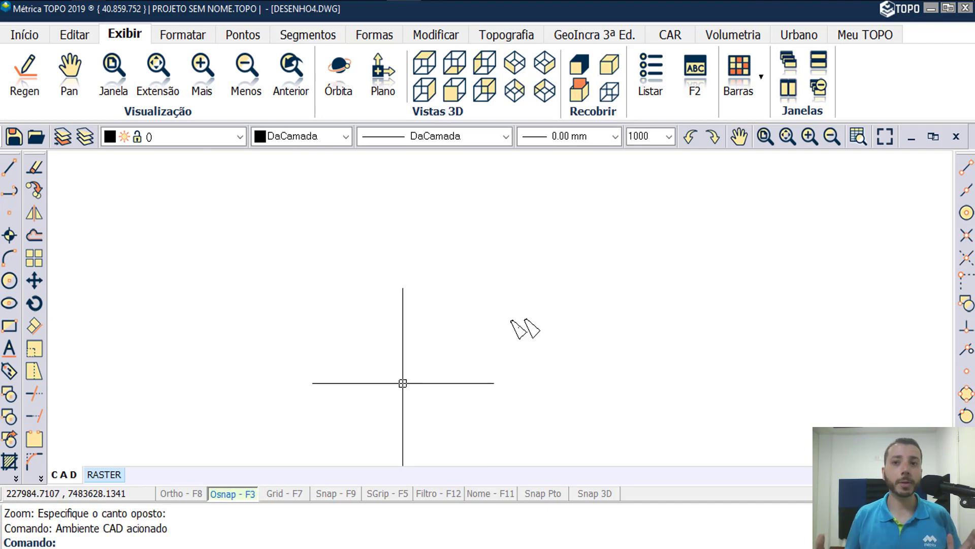